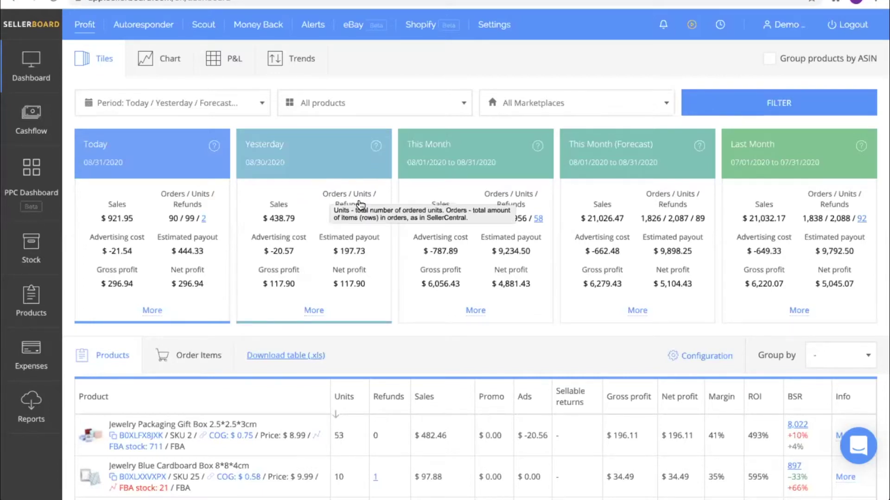
scroll(360, 151, down, 1)
scroll(258, 123, up, 1)
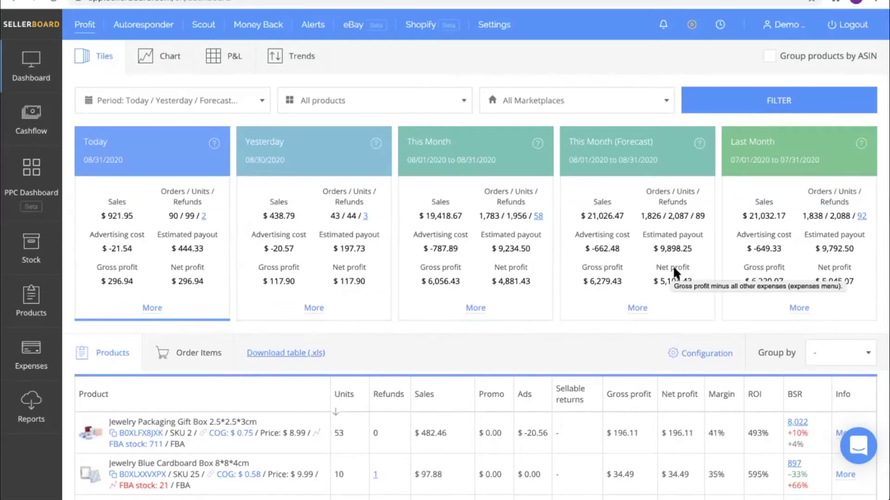
scroll(673, 274, down, 1)
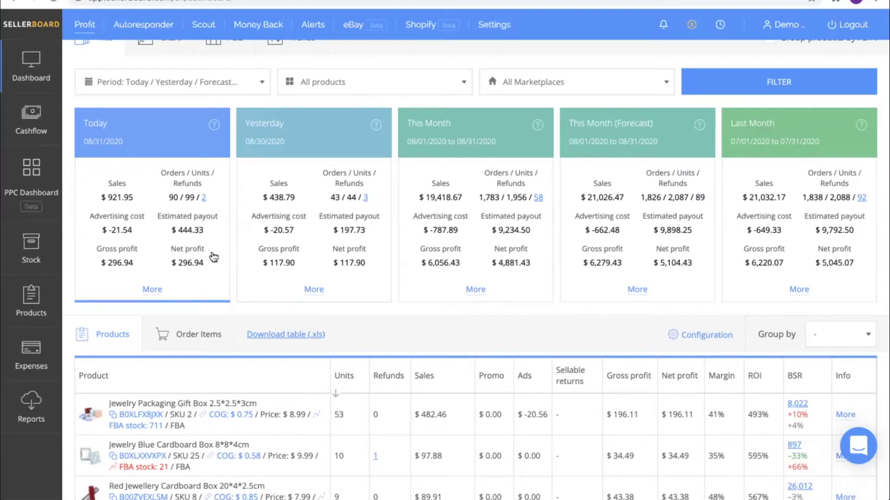
scroll(211, 257, up, 1)
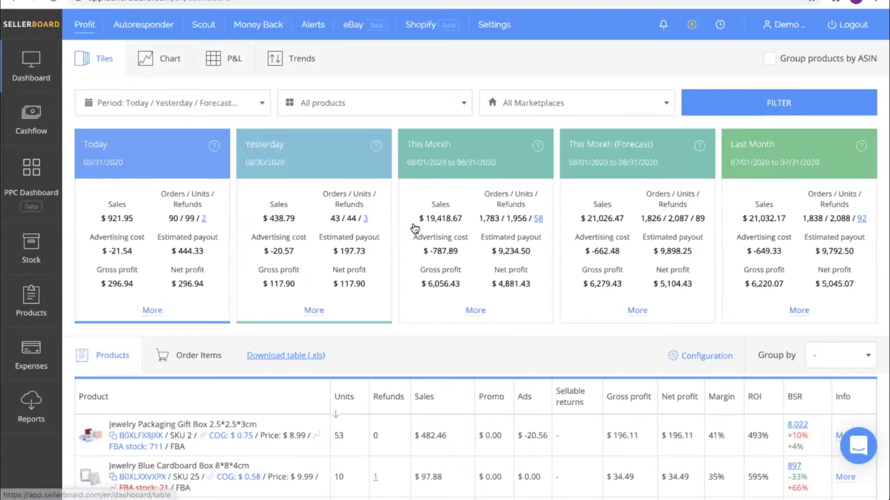
scroll(413, 224, down, 1)
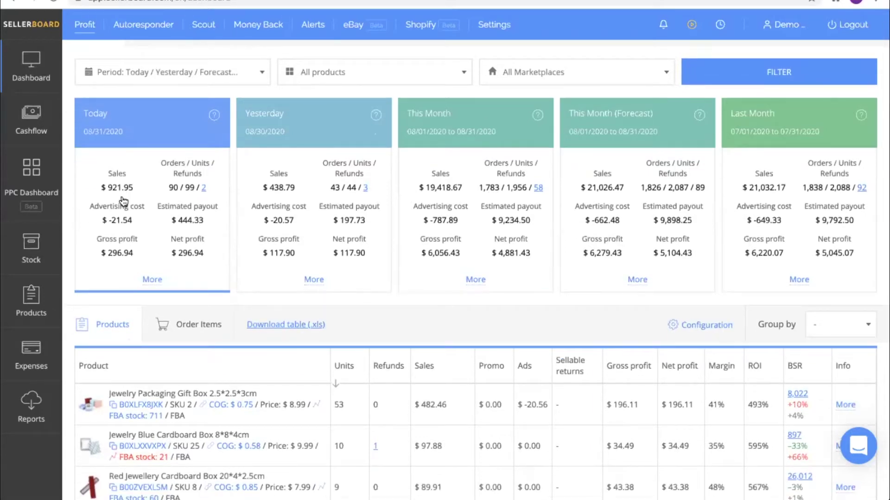
scroll(181, 268, down, 3)
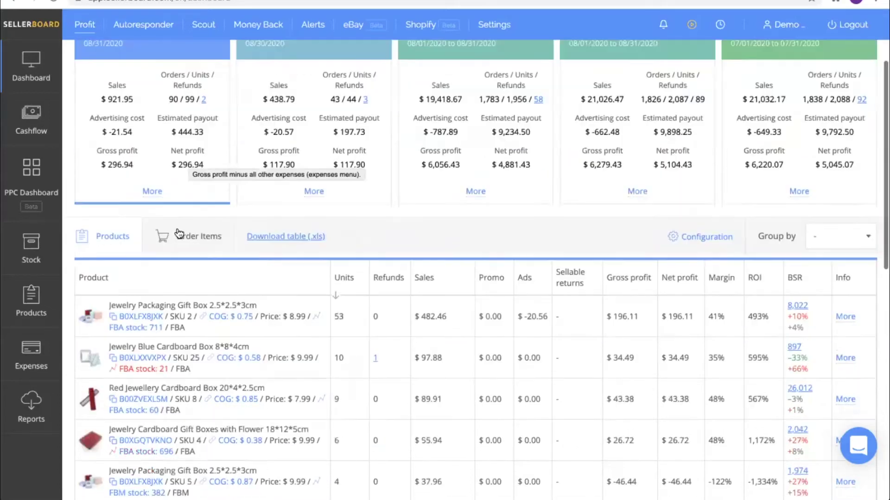
scroll(319, 319, down, 2)
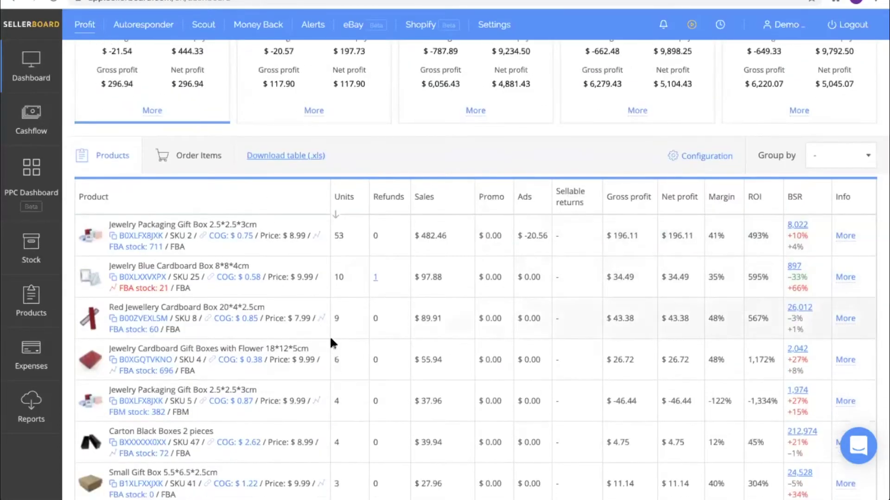
scroll(329, 336, down, 1)
scroll(330, 339, up, 4)
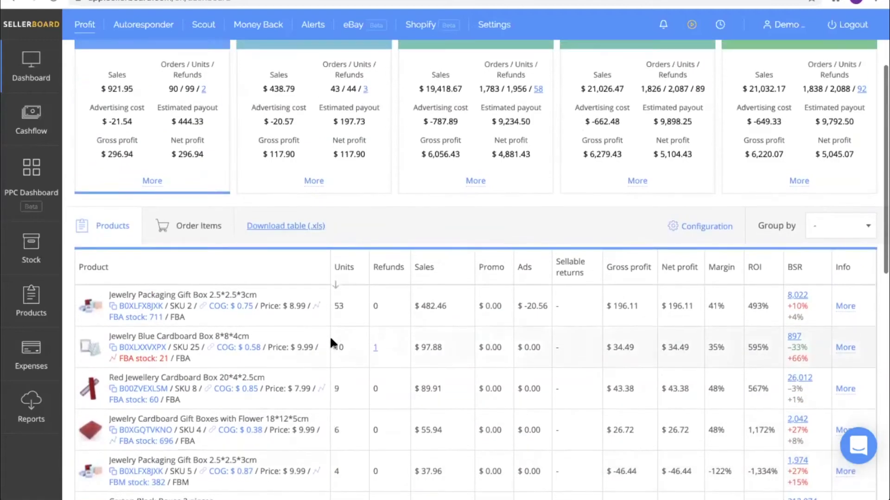
scroll(369, 290, up, 3)
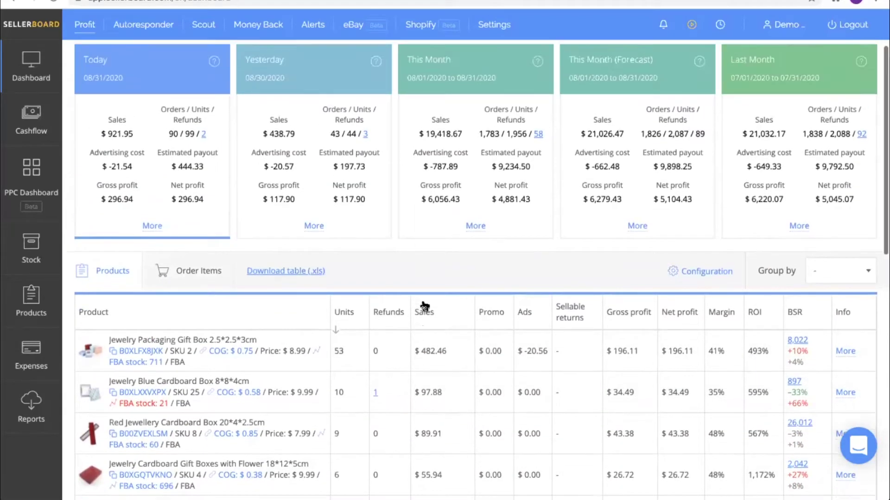
scroll(358, 318, down, 1)
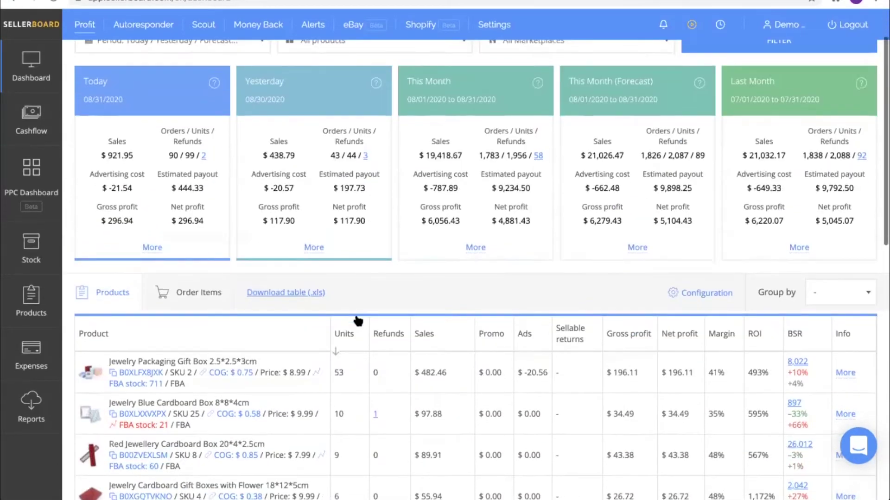
scroll(326, 257, up, 1)
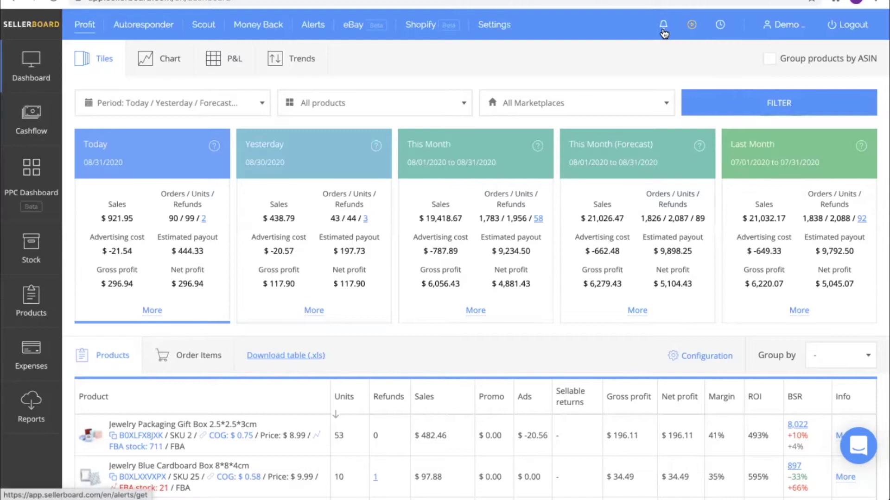
click(663, 27)
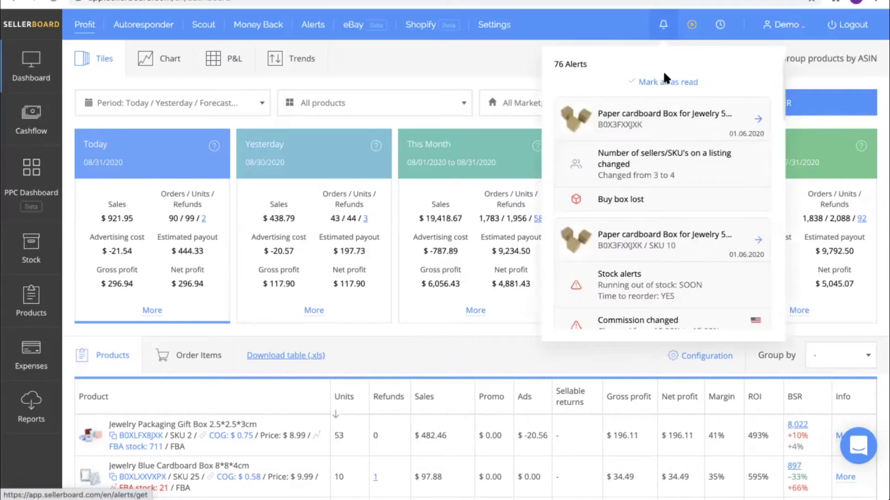
scroll(665, 82, down, 1)
scroll(582, 73, up, 1)
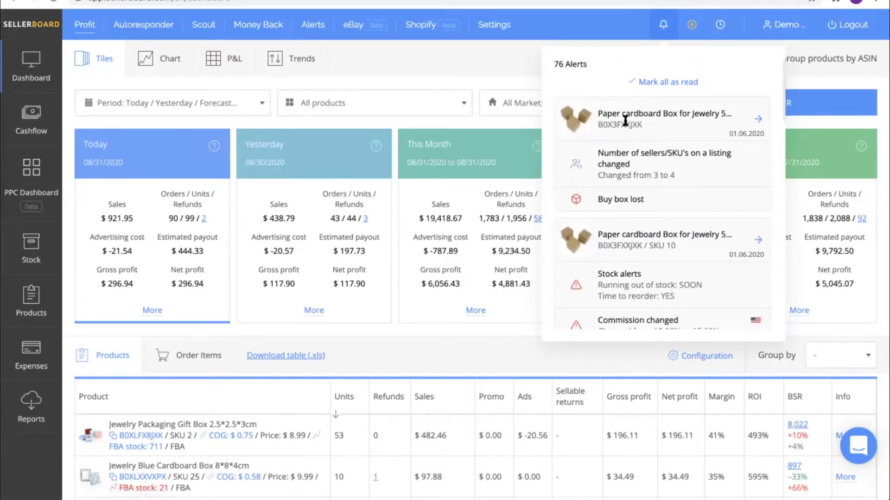
scroll(616, 120, down, 1)
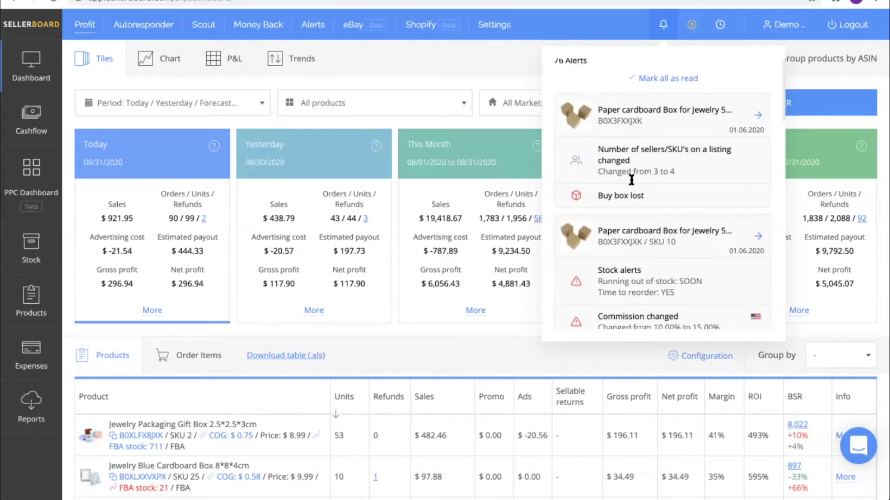
scroll(652, 182, down, 1)
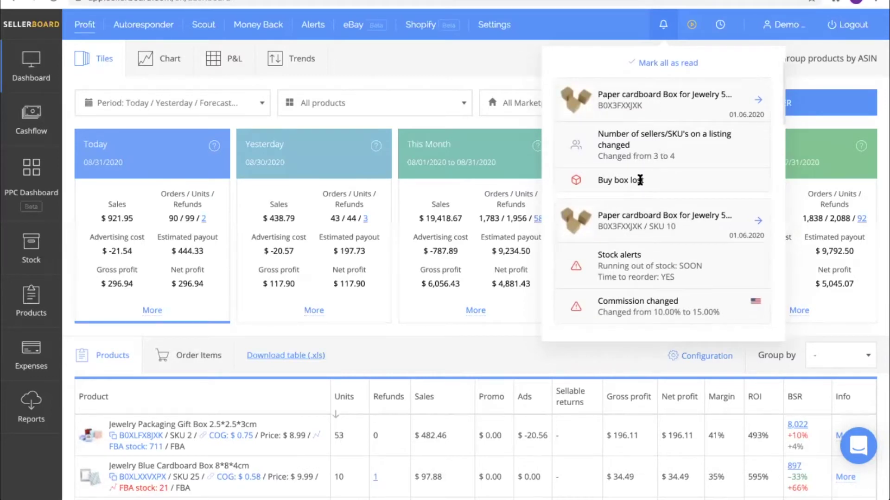
scroll(657, 154, down, 3)
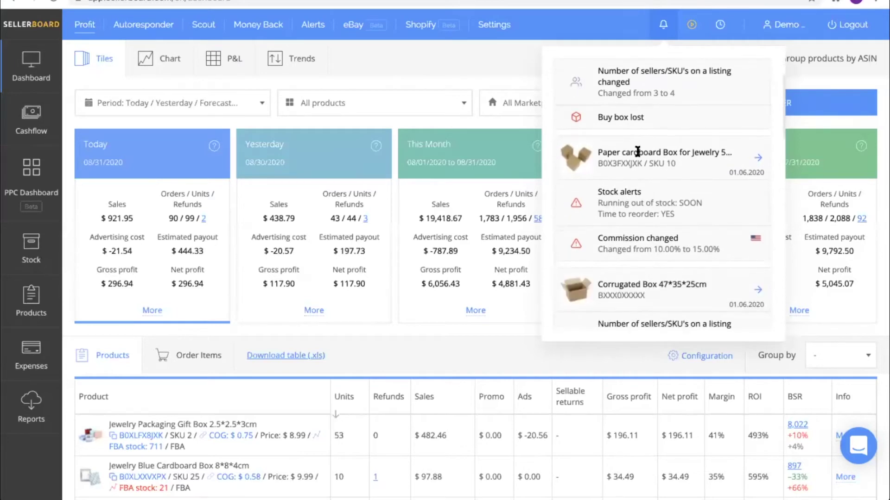
scroll(642, 194, down, 2)
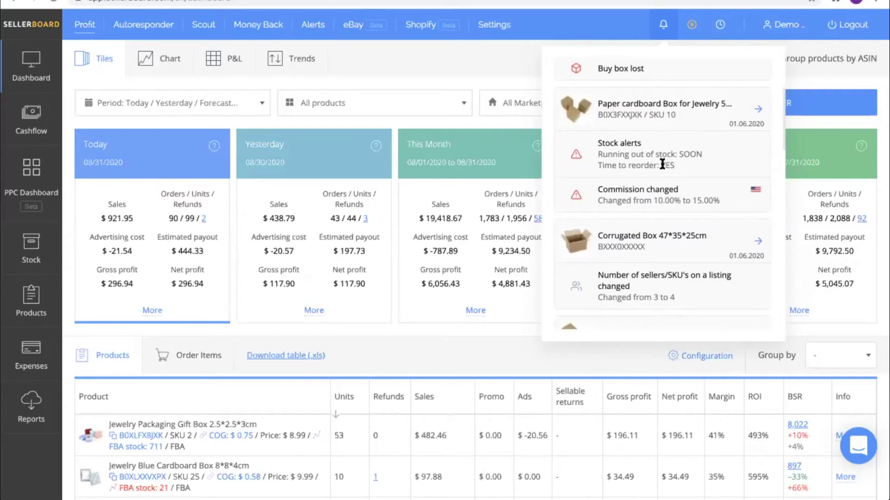
scroll(669, 163, down, 6)
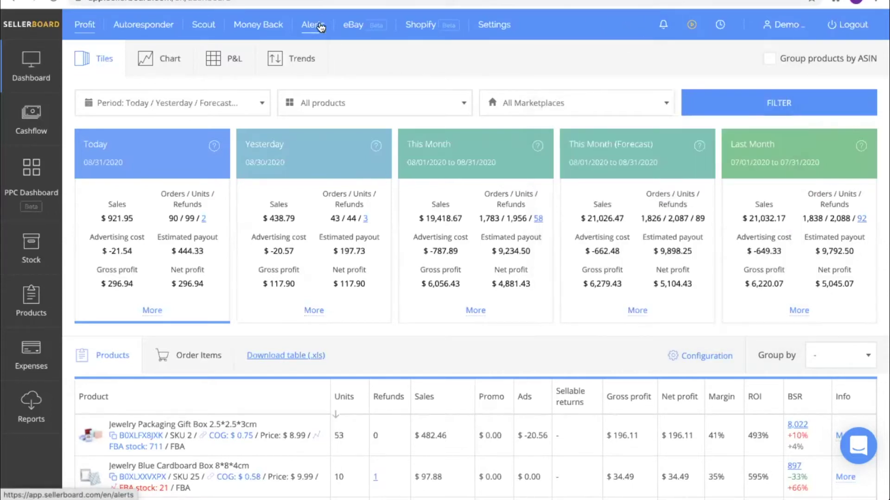
click(313, 25)
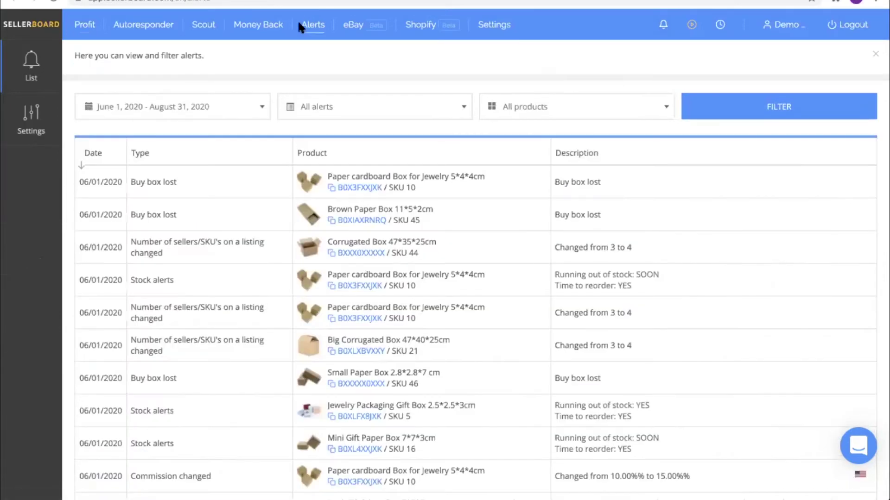
scroll(305, 83, down, 1)
scroll(305, 82, up, 1)
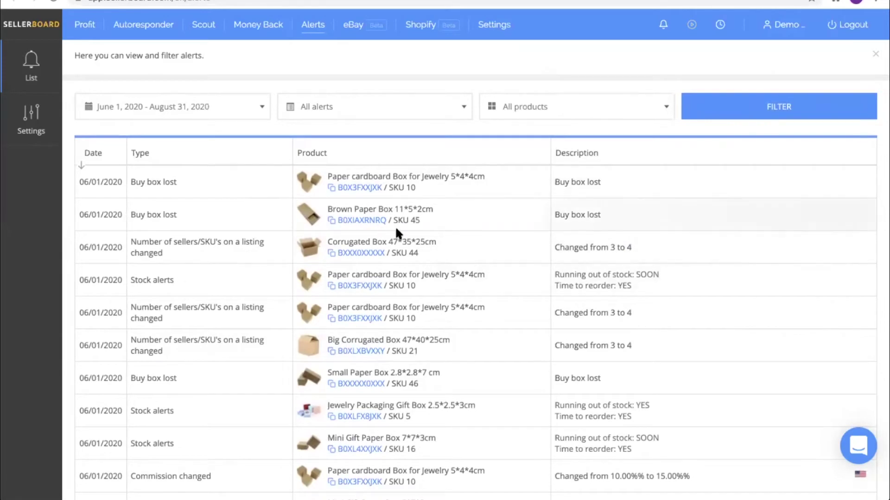
scroll(598, 239, down, 2)
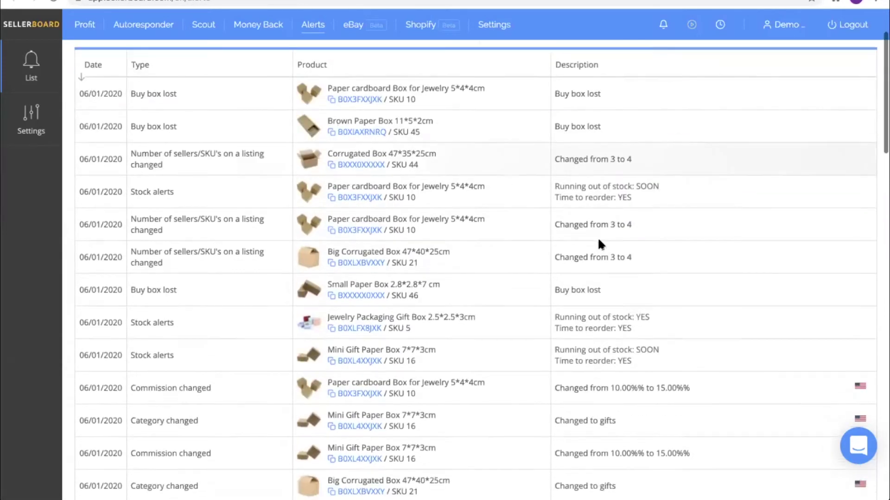
scroll(598, 240, down, 3)
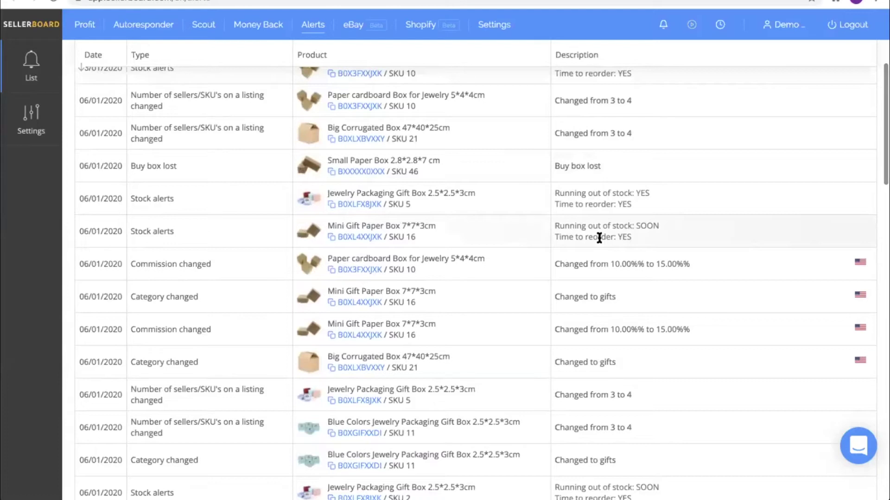
scroll(597, 236, down, 1)
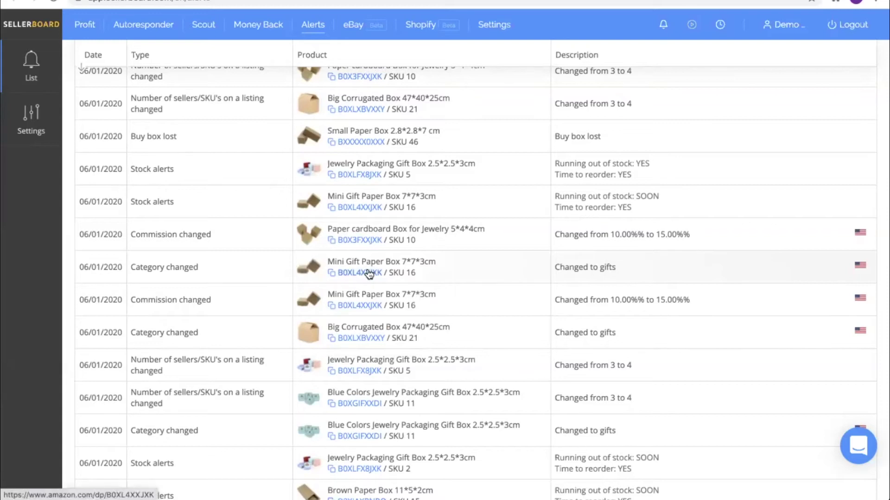
scroll(412, 267, up, 5)
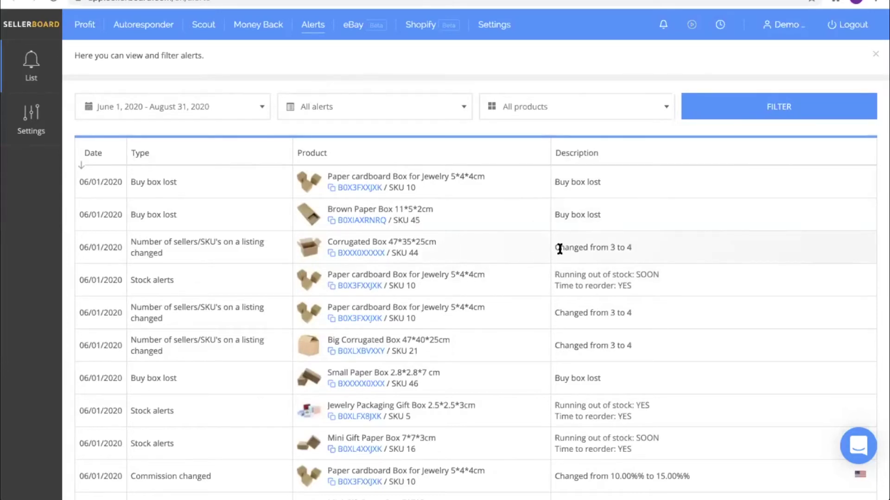
- Open Alert Settings and review which alert types have Sellerboard and Email notifications enabled
click(28, 128)
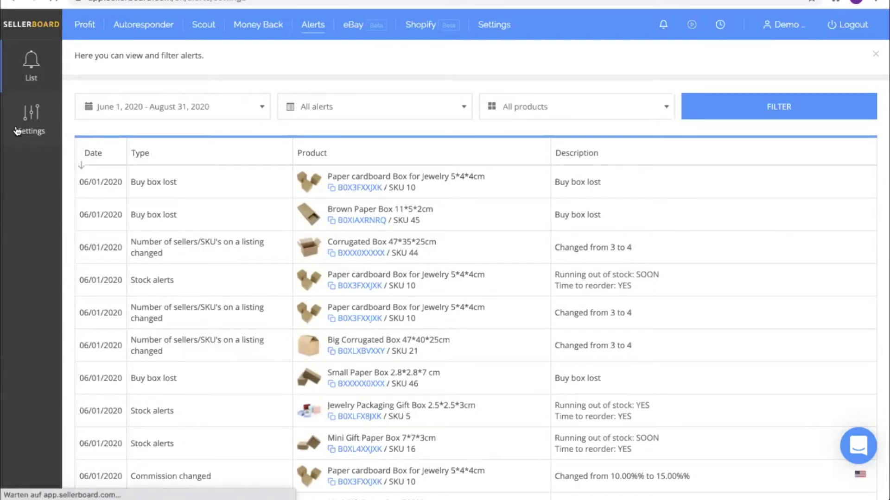
scroll(224, 182, down, 2)
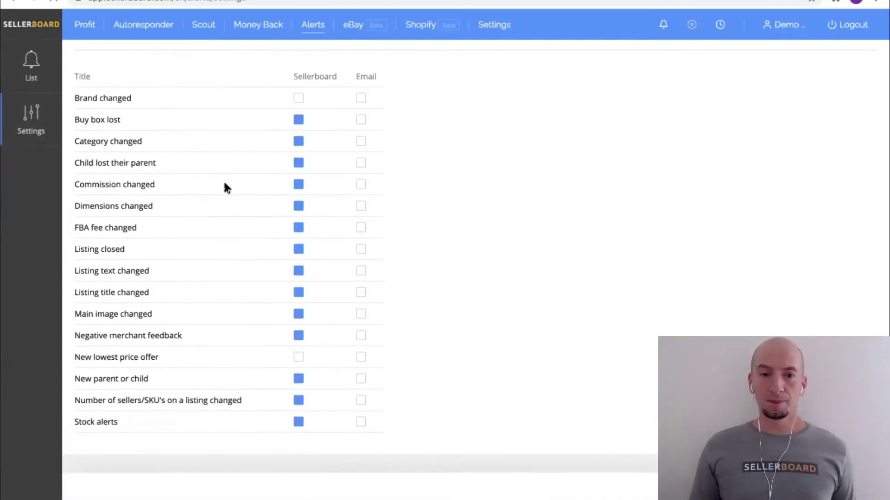
scroll(113, 119, up, 1)
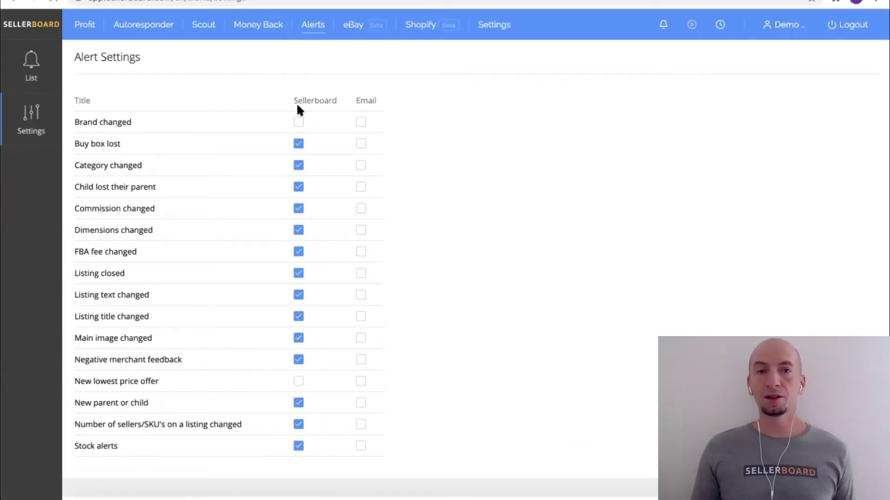
scroll(296, 102, up, 1)
scroll(316, 252, down, 1)
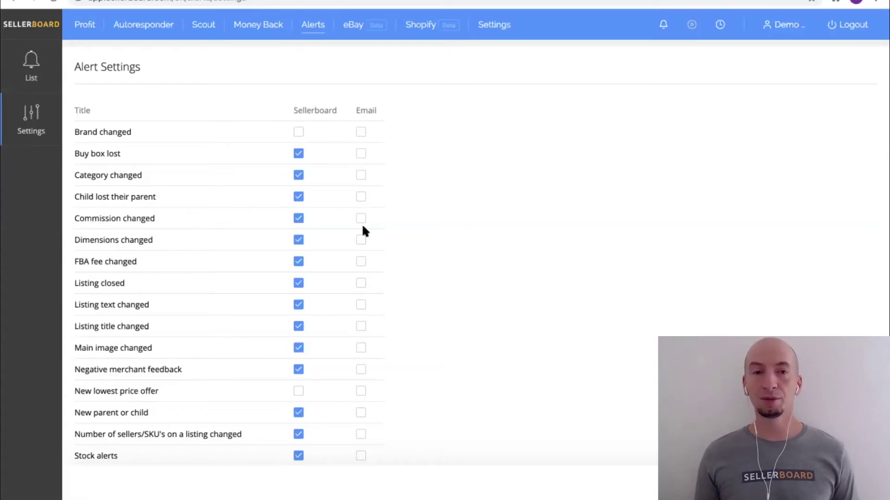
scroll(365, 246, down, 1)
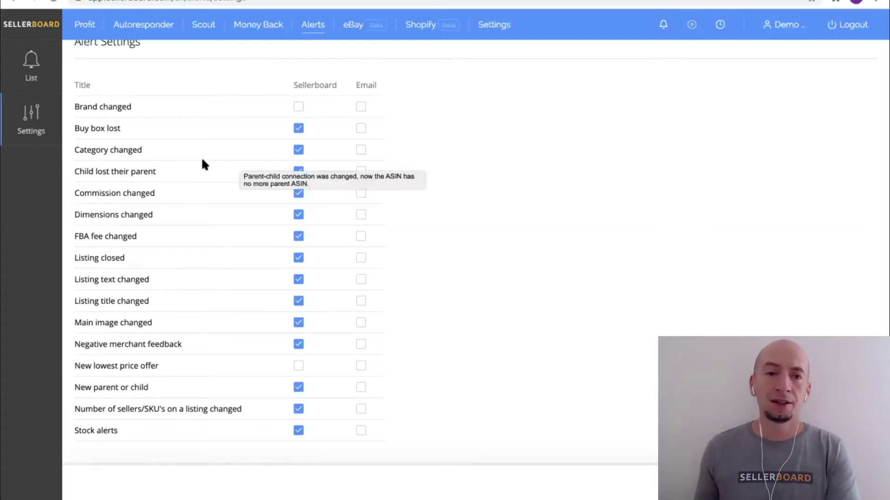
double_click(100, 107)
click(123, 106)
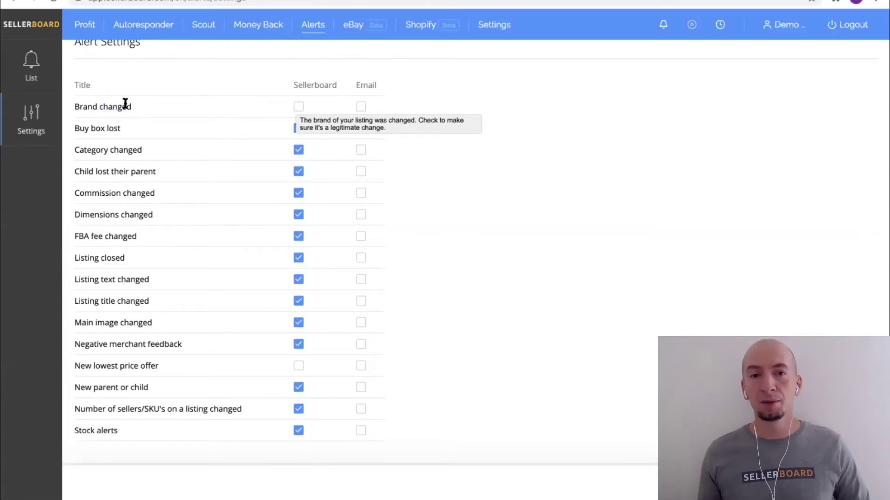
mouse_move(105, 107)
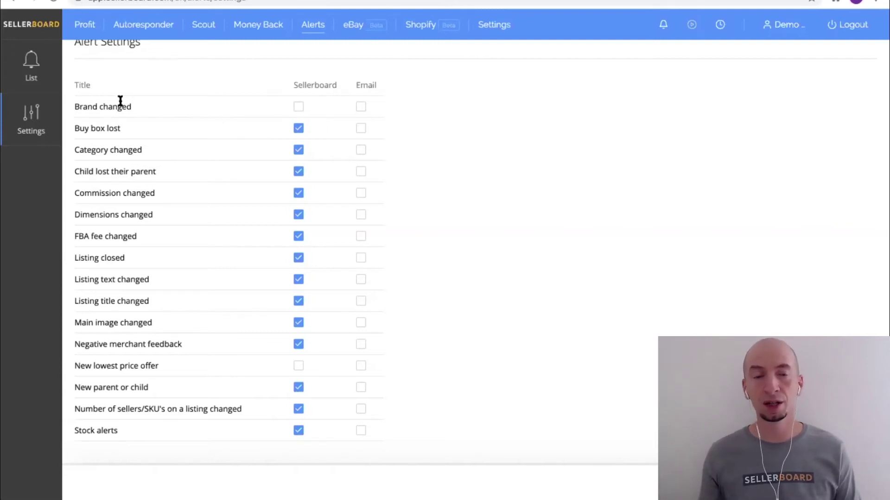
mouse_move(138, 107)
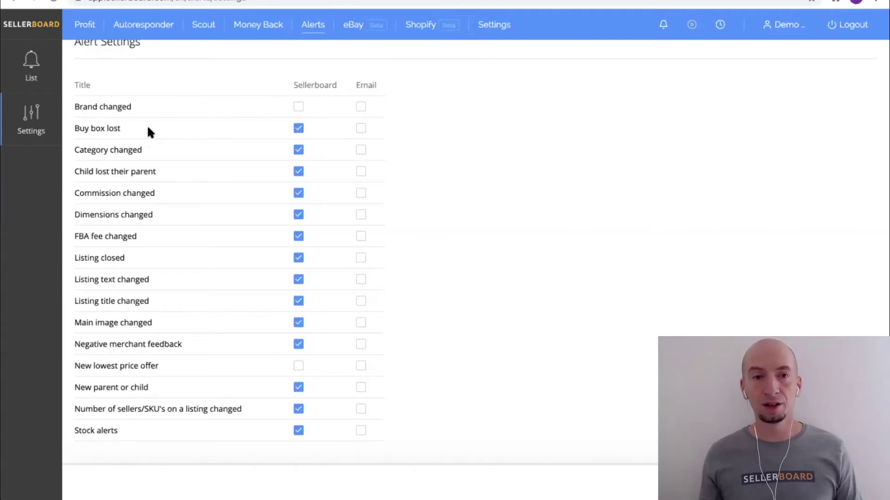
mouse_move(102, 126)
scroll(97, 111, down, 1)
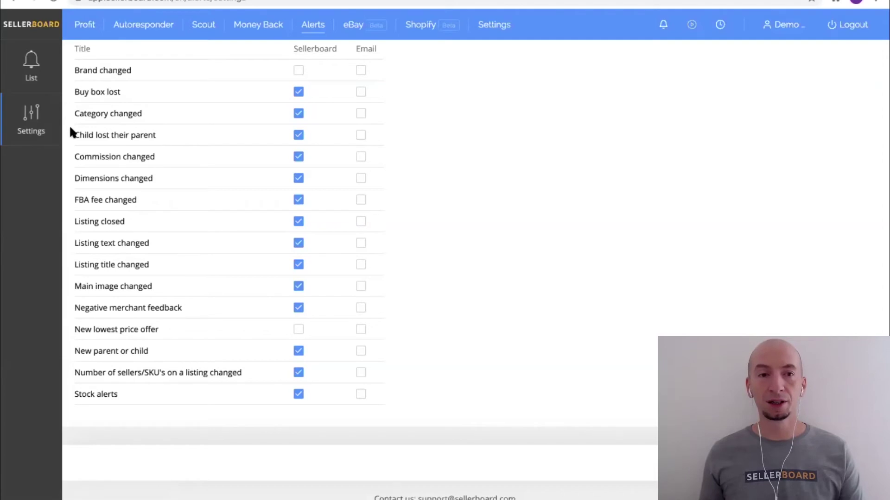
mouse_move(81, 138)
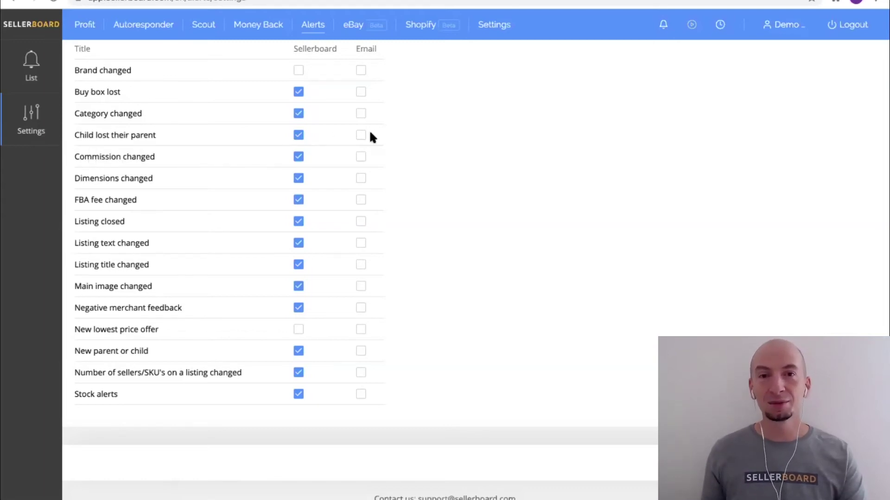
scroll(371, 132, down, 1)
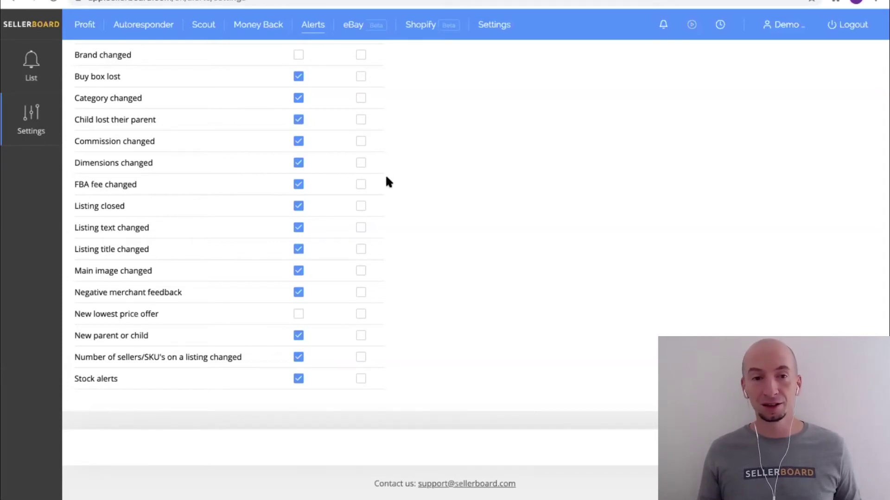
mouse_move(93, 179)
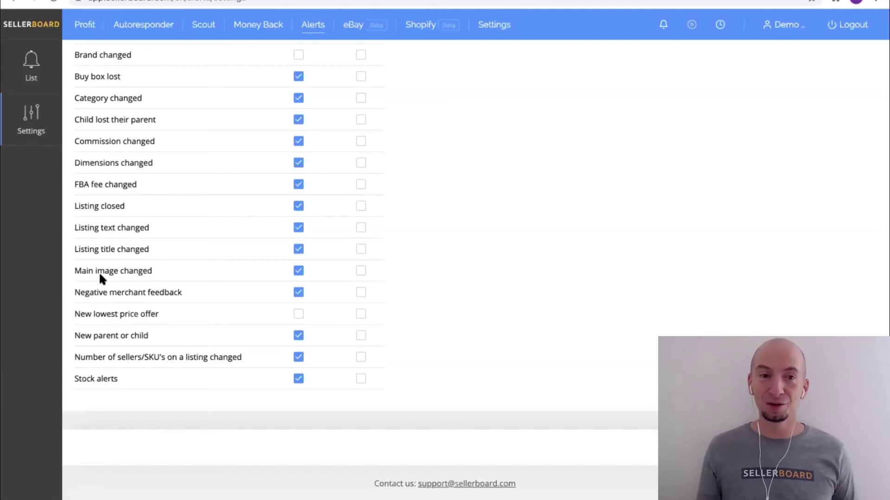
mouse_move(104, 269)
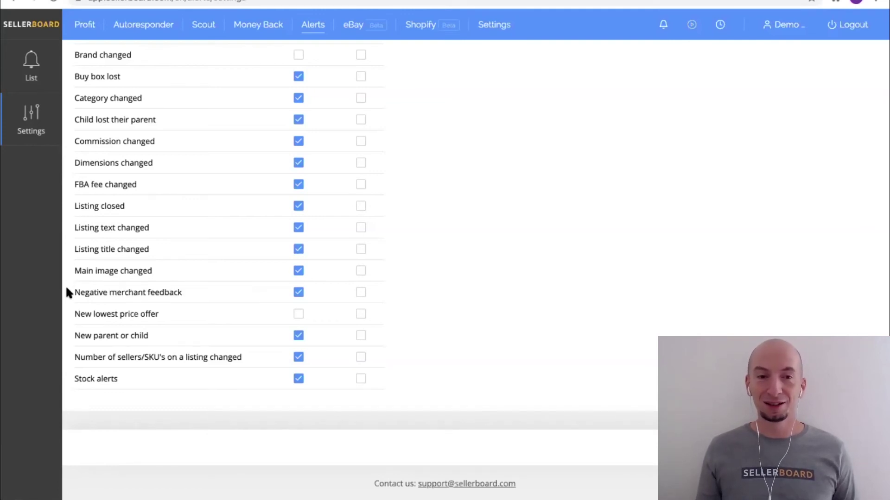
mouse_move(124, 293)
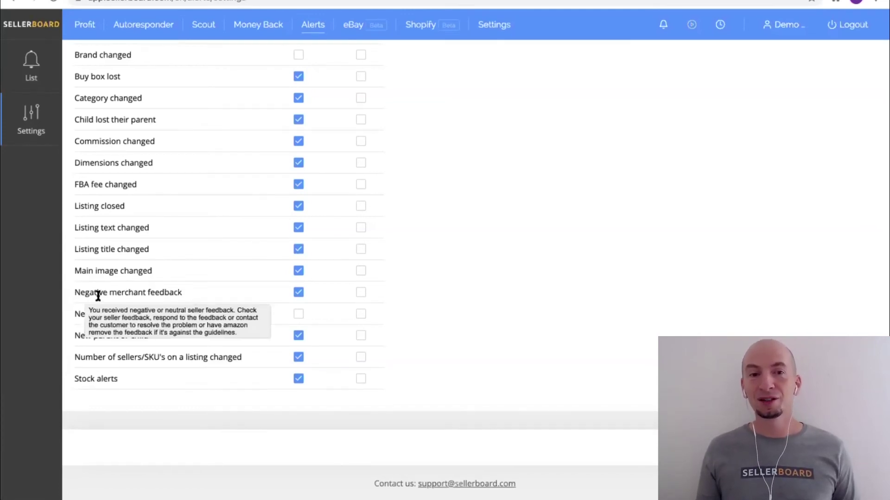
mouse_move(81, 294)
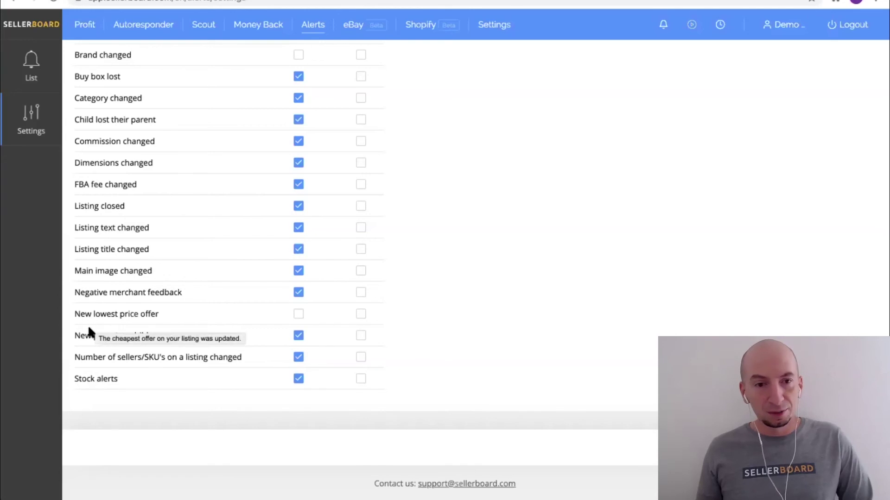
mouse_move(132, 331)
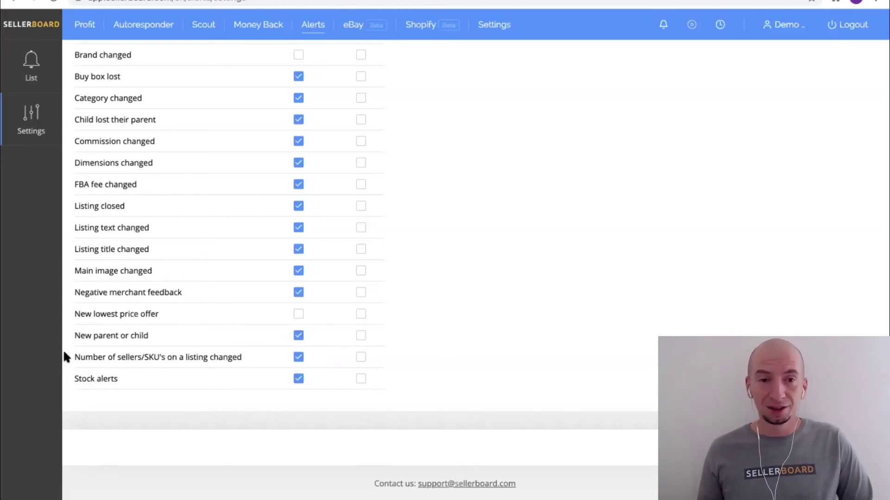
mouse_move(183, 362)
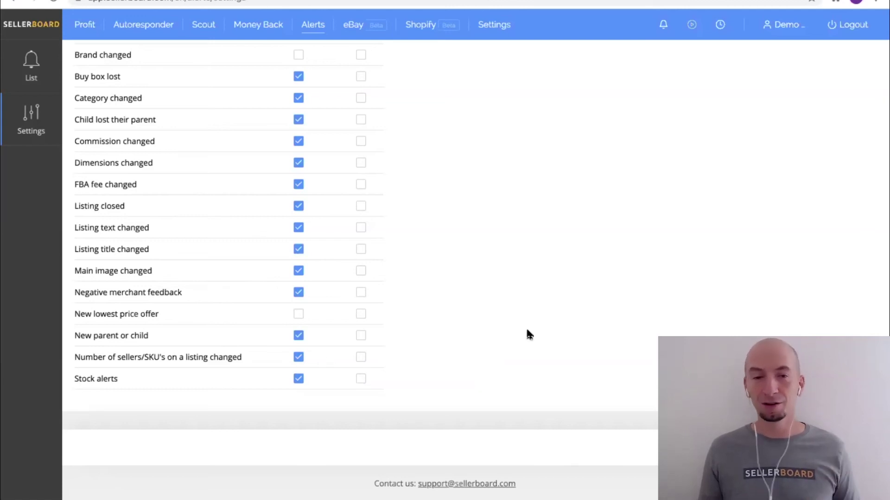
mouse_move(103, 373)
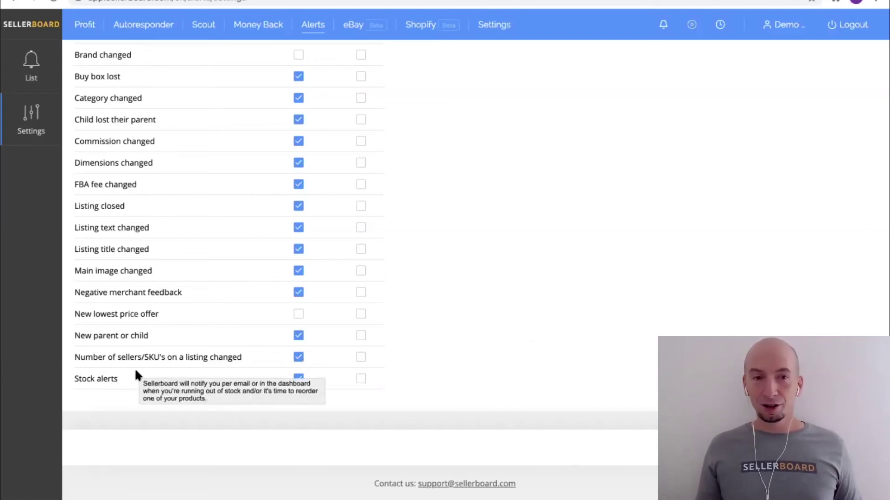
scroll(135, 373, up, 3)
scroll(181, 280, down, 3)
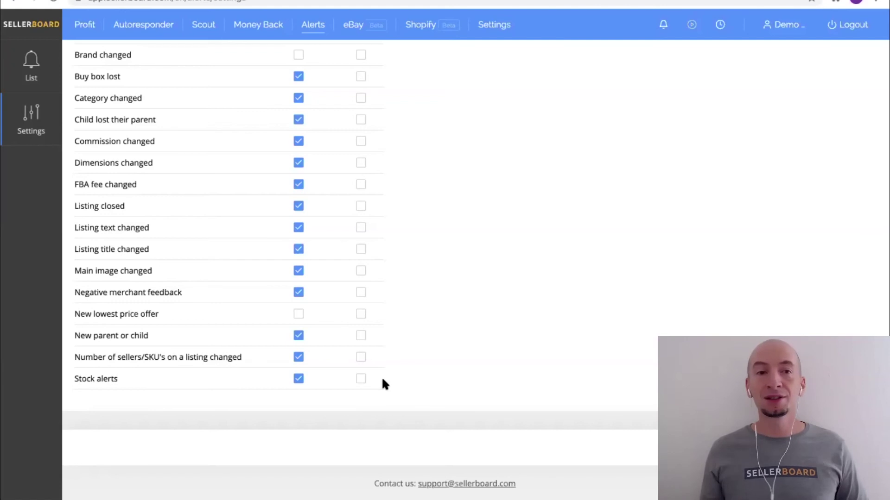
scroll(468, 192, up, 3)
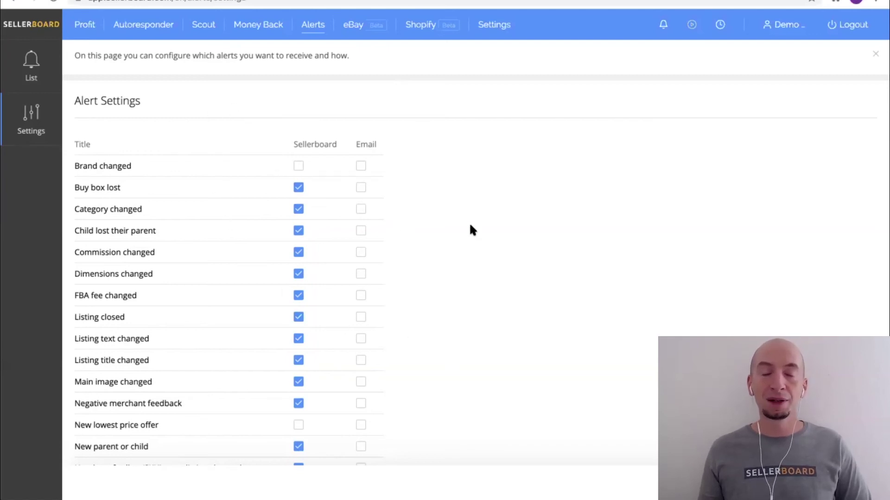
scroll(470, 229, down, 1)
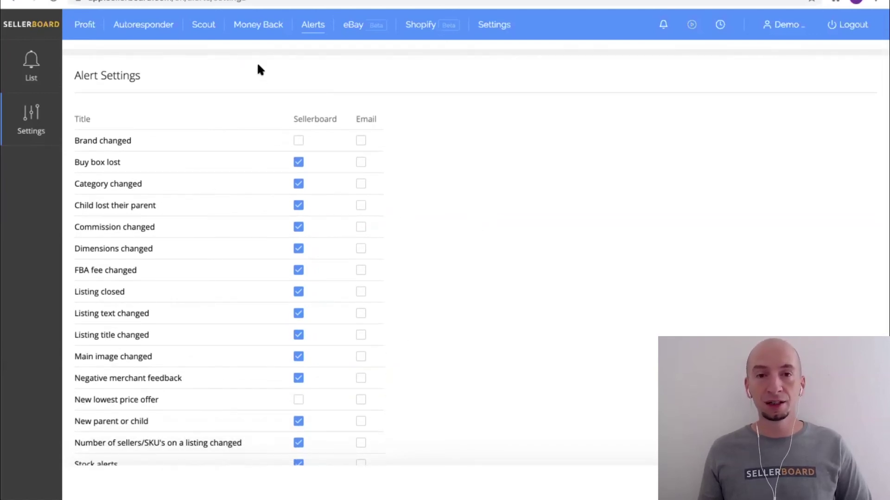